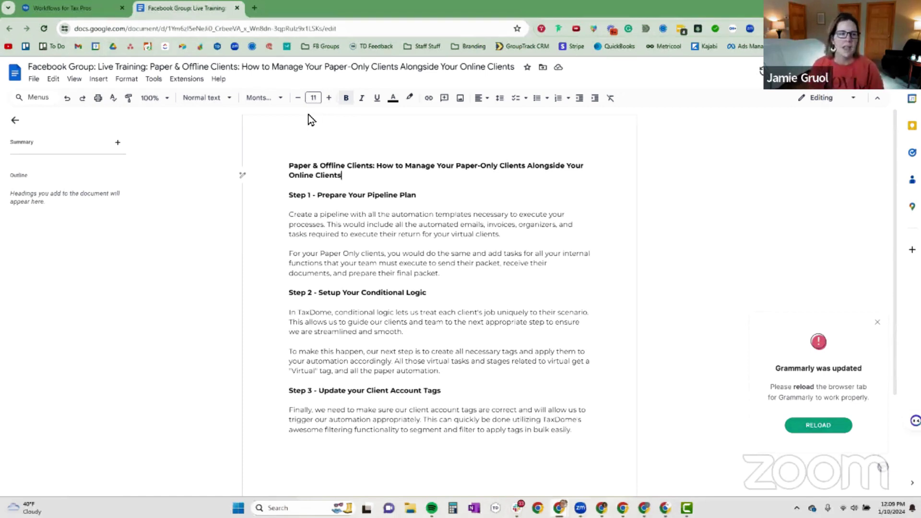
Switch from the Google Docs outline to the 'Workflows for Tax Pros' TaxDome tab showing Insights
{"action": "left_click", "coordinate": [92, 6]}
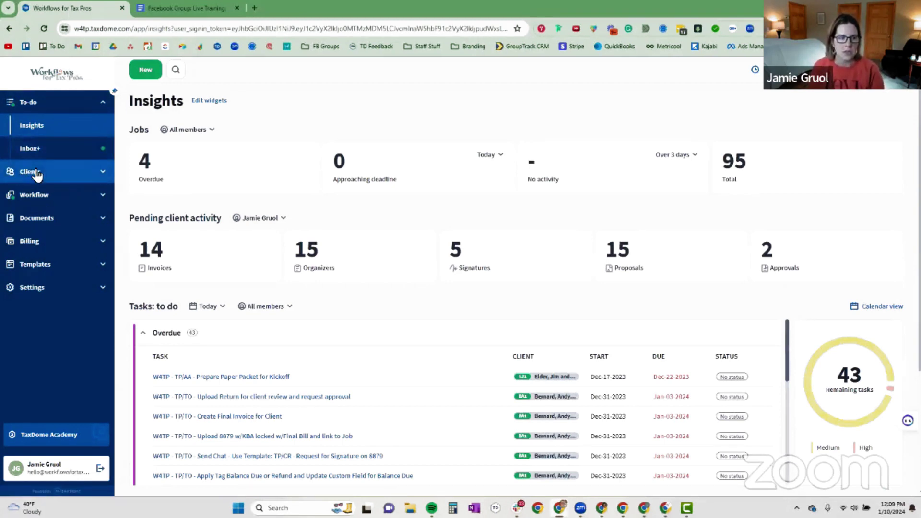
Go to Workflow > Pipelines and open the 'Tax Prep - Basic No Formal Review' pipeline
{"action": "left_click", "coordinate": [36, 195]}
{"action": "left_click", "coordinate": [34, 241]}
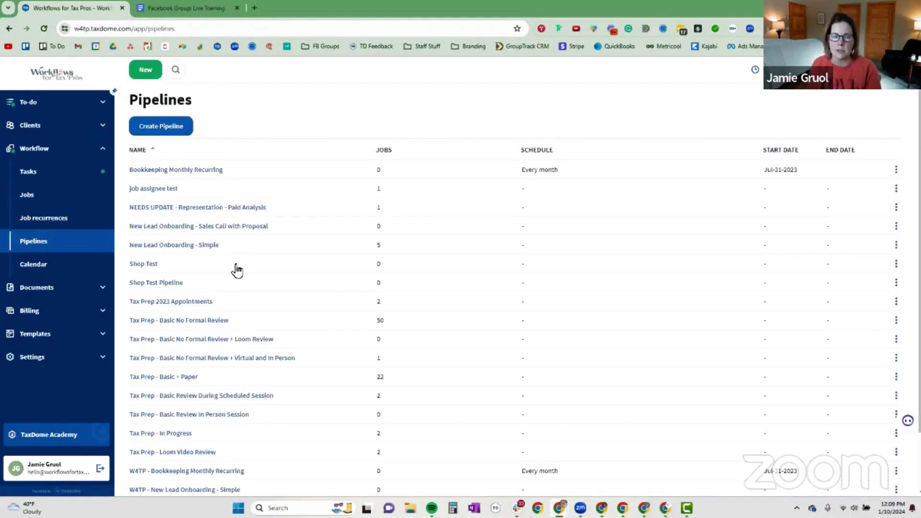
{"action": "left_click", "coordinate": [178, 323]}
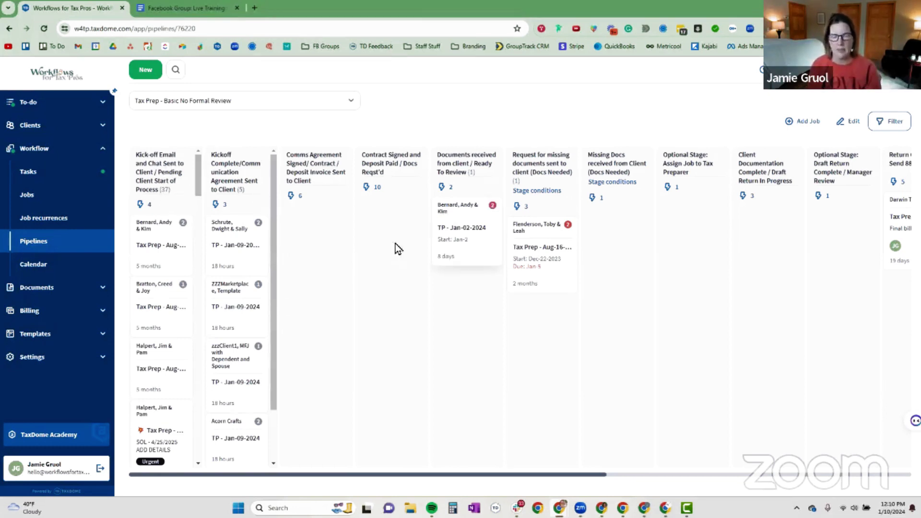
{"action": "left_click", "coordinate": [140, 203]}
{"action": "mouse_move", "coordinate": [700, 116]}
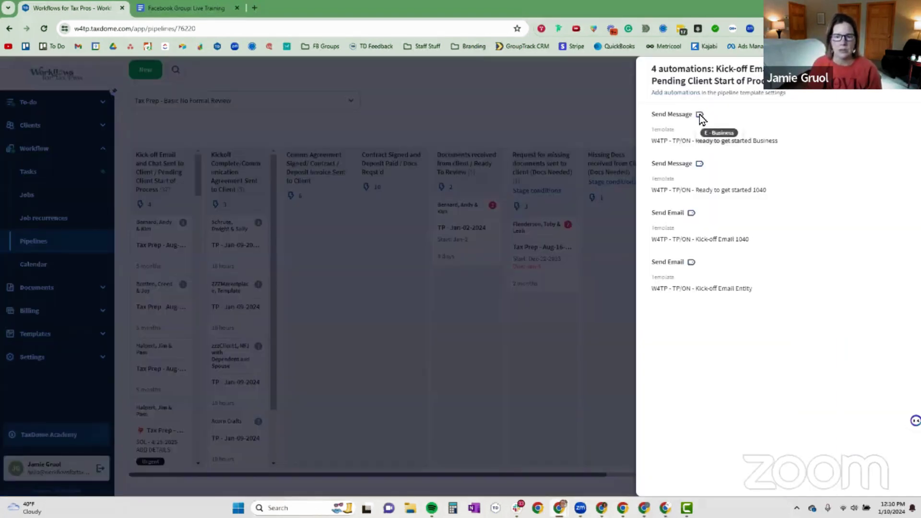
{"action": "mouse_move", "coordinate": [700, 167]}
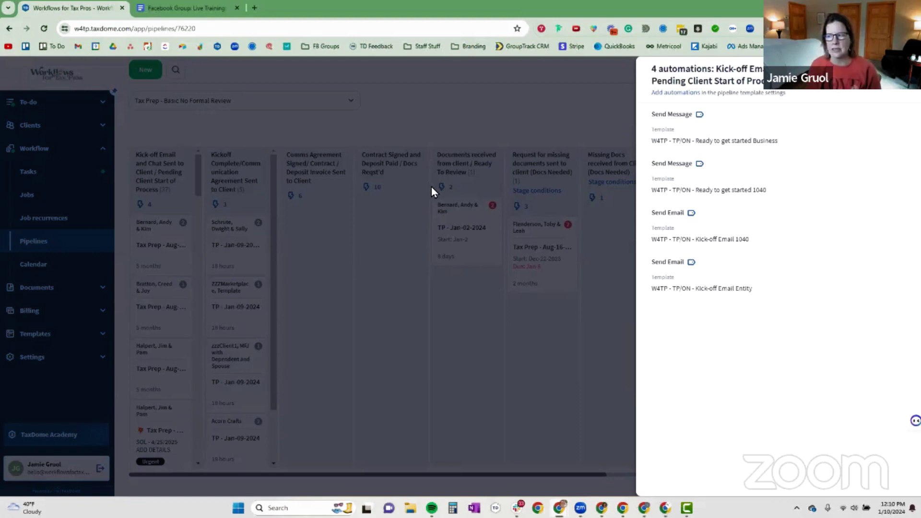
{"action": "left_click", "coordinate": [398, 195]}
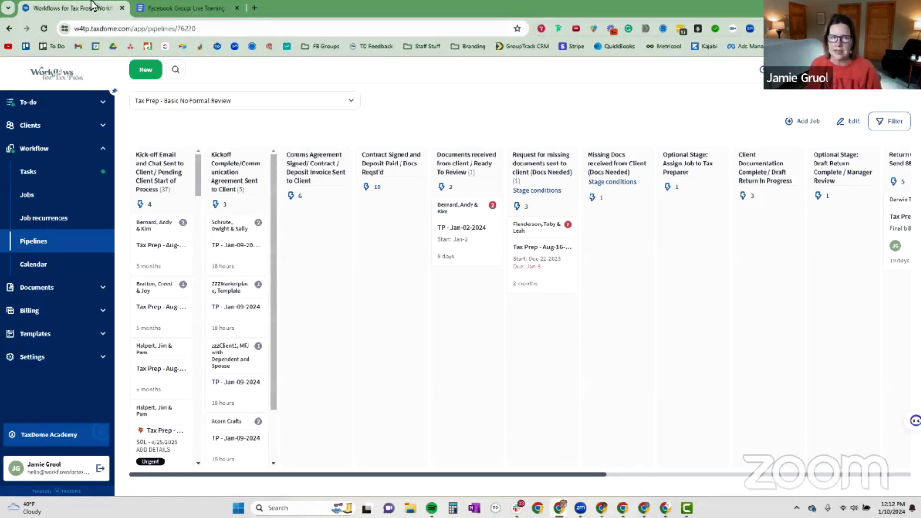
{"action": "left_click", "coordinate": [156, 8]}
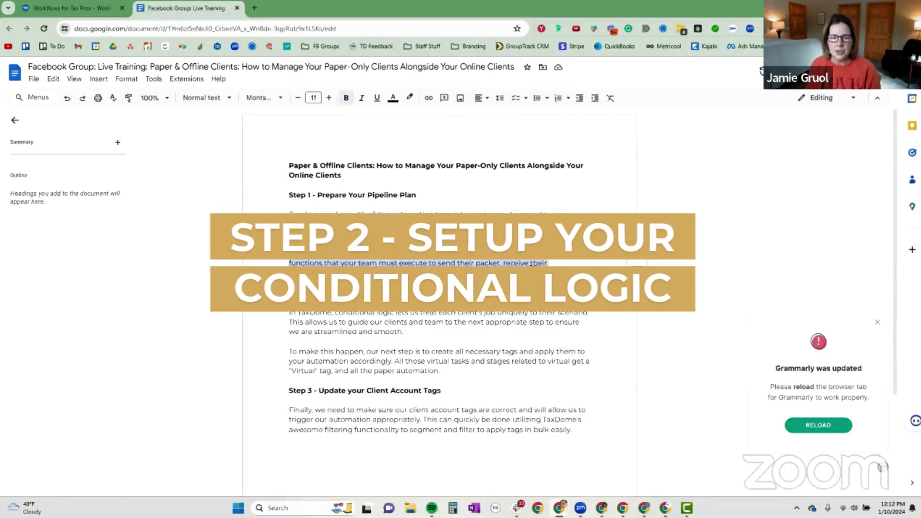
{"action": "scroll", "coordinate": [243, 185], "scroll_direction": "down", "scroll_amount": 2}
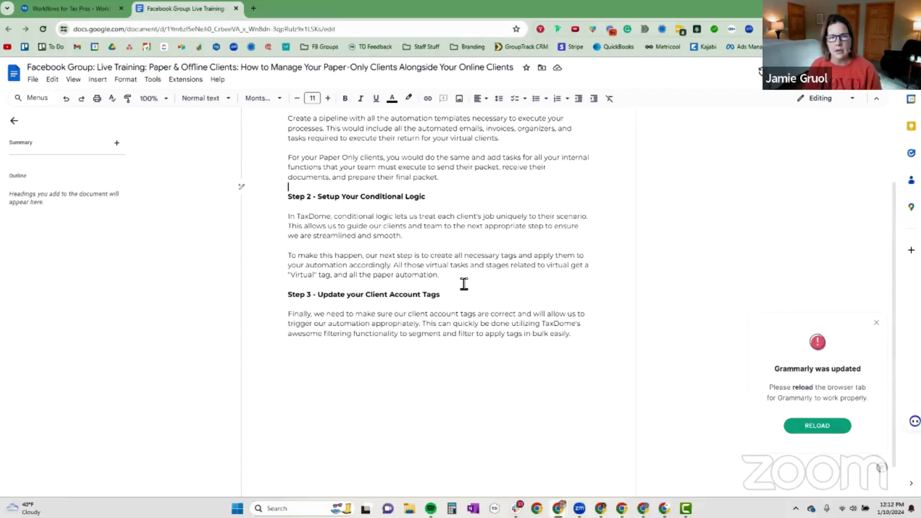
{"action": "left_click", "coordinate": [33, 3]}
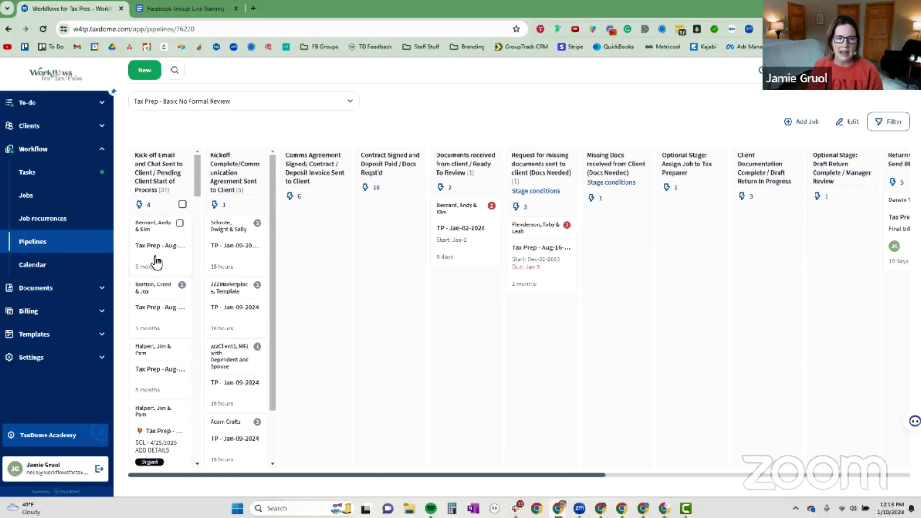
{"action": "left_click", "coordinate": [162, 235]}
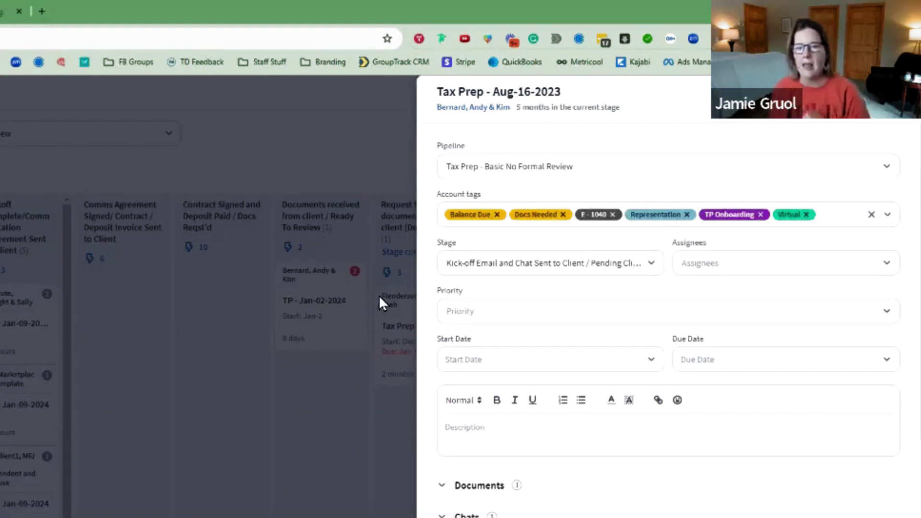
{"action": "left_click", "coordinate": [137, 345]}
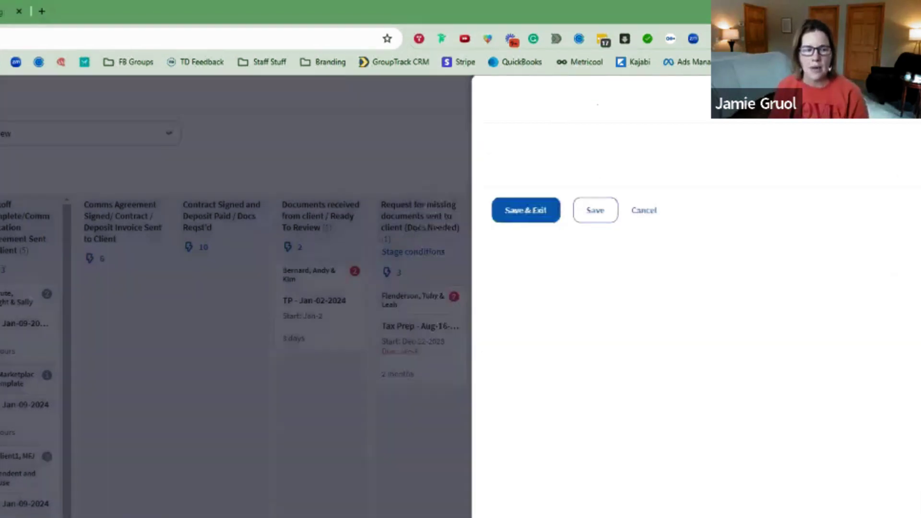
{"action": "scroll", "coordinate": [164, 278], "scroll_direction": "down", "scroll_amount": 5}
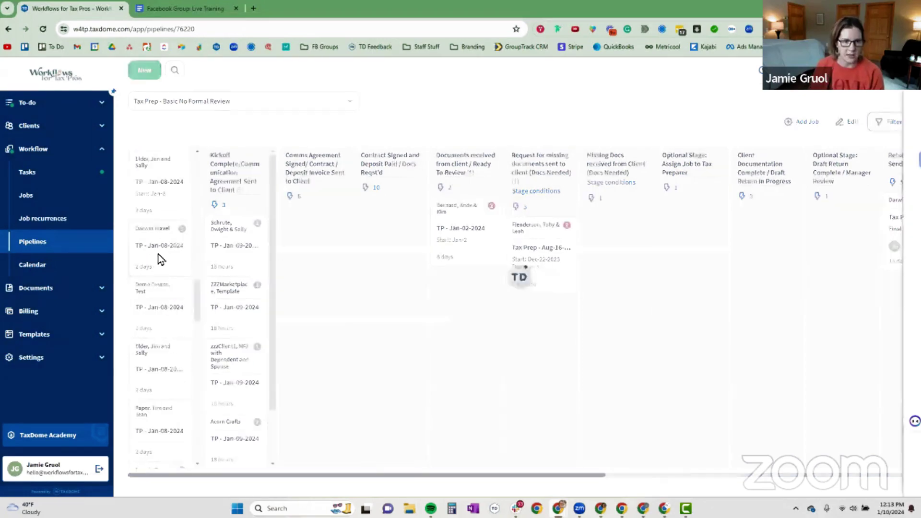
{"action": "left_click", "coordinate": [157, 255]}
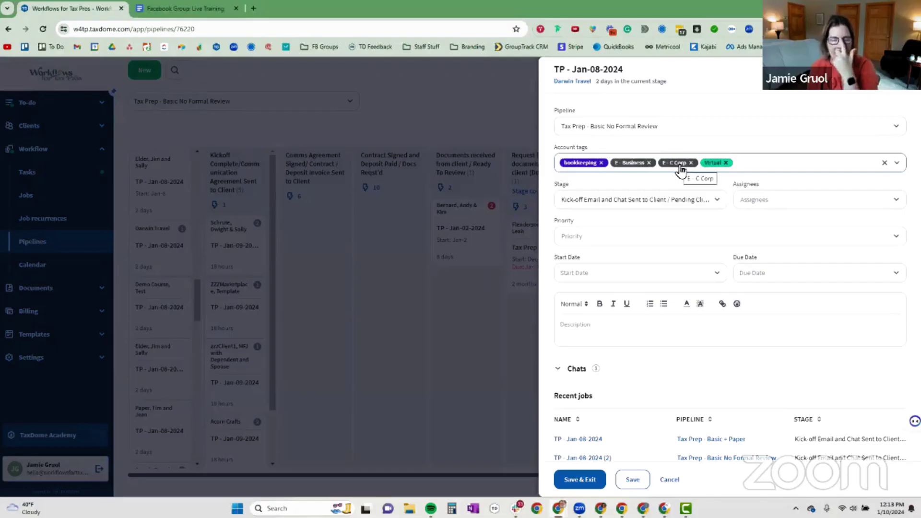
{"action": "left_click", "coordinate": [214, 260]}
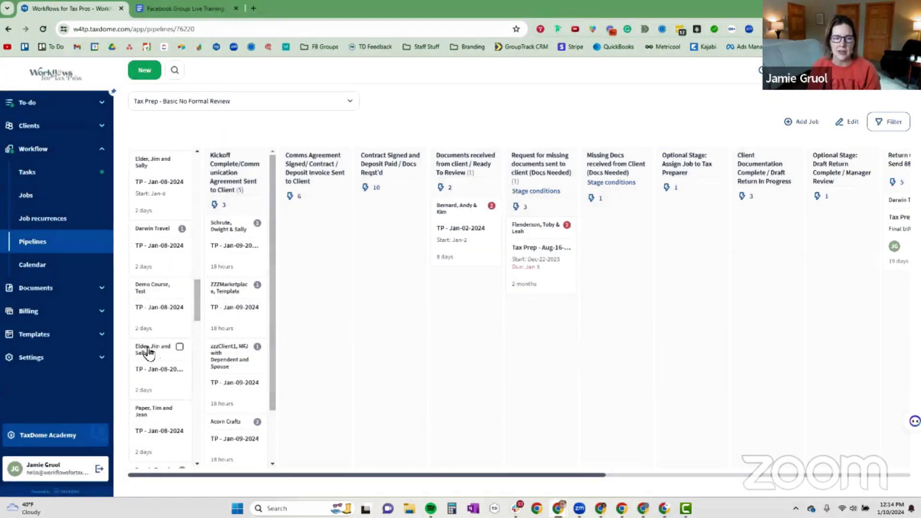
{"action": "left_click", "coordinate": [152, 368]}
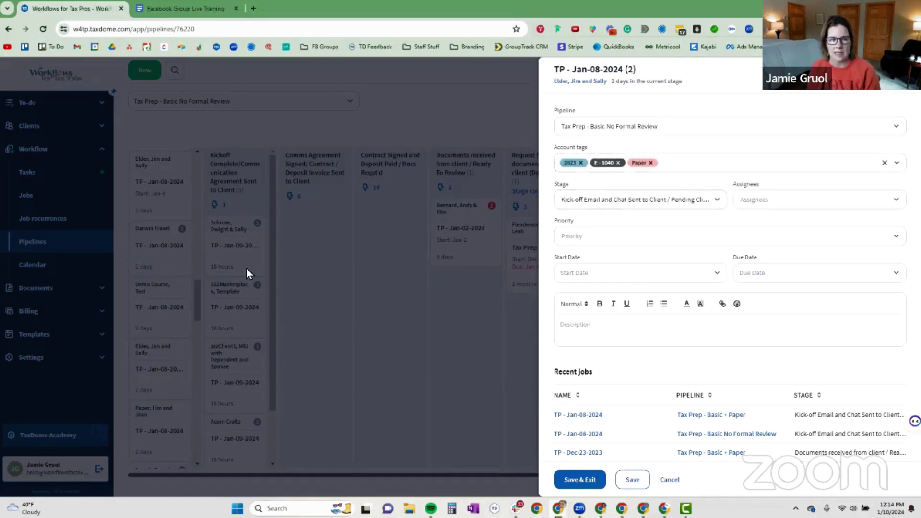
{"action": "left_click", "coordinate": [344, 267]}
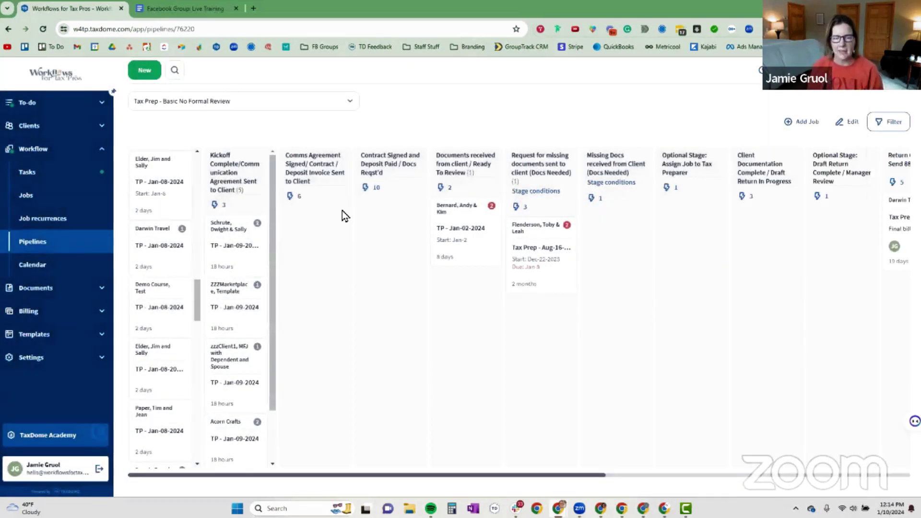
{"action": "scroll", "coordinate": [156, 192], "scroll_direction": "up", "scroll_amount": 5}
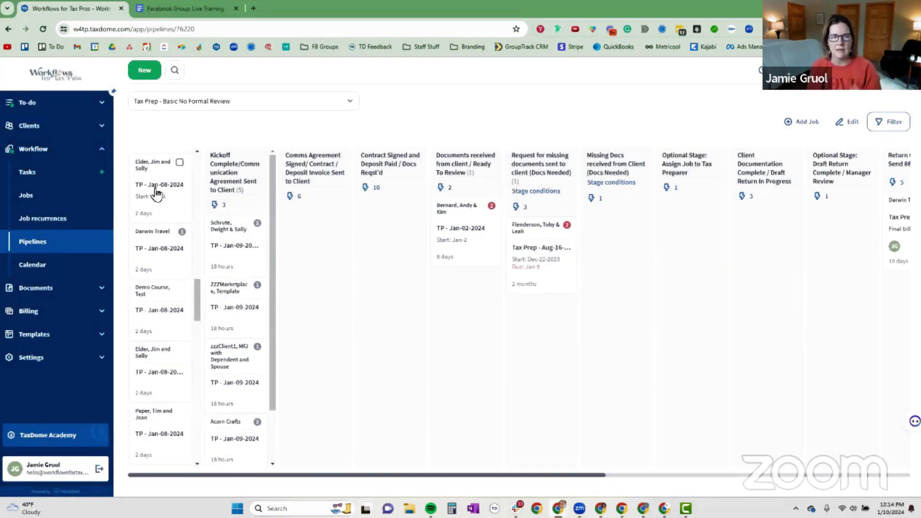
{"action": "scroll", "coordinate": [156, 192], "scroll_direction": "up", "scroll_amount": 5}
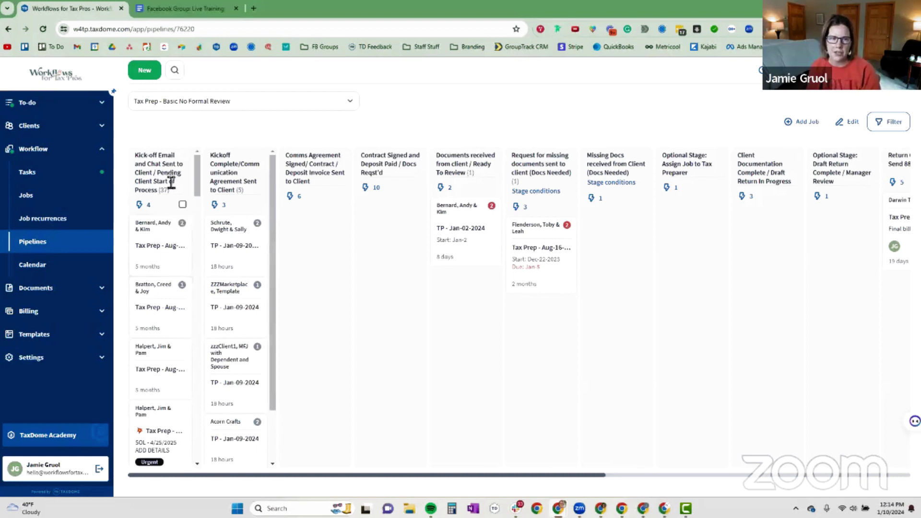
List the Kick-off Email and Chat stage's four automations and check each one's tags
{"action": "left_click", "coordinate": [141, 205]}
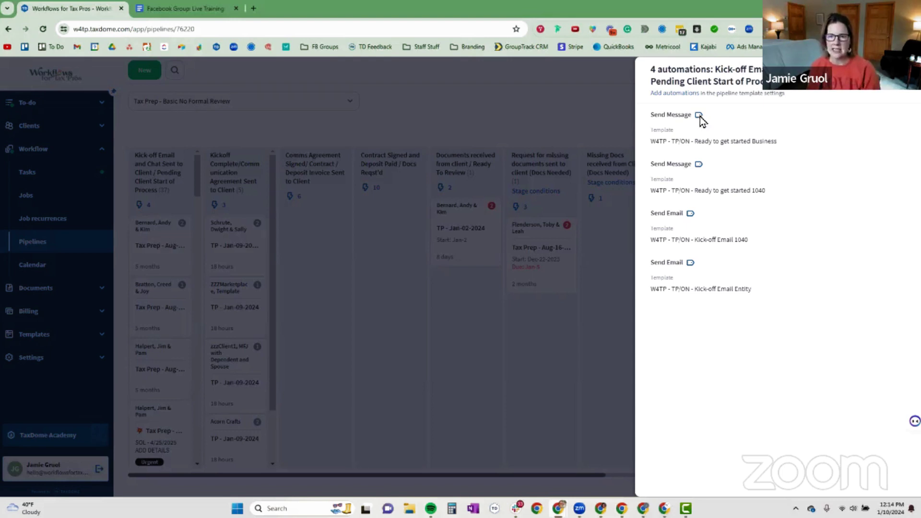
{"action": "mouse_move", "coordinate": [700, 117]}
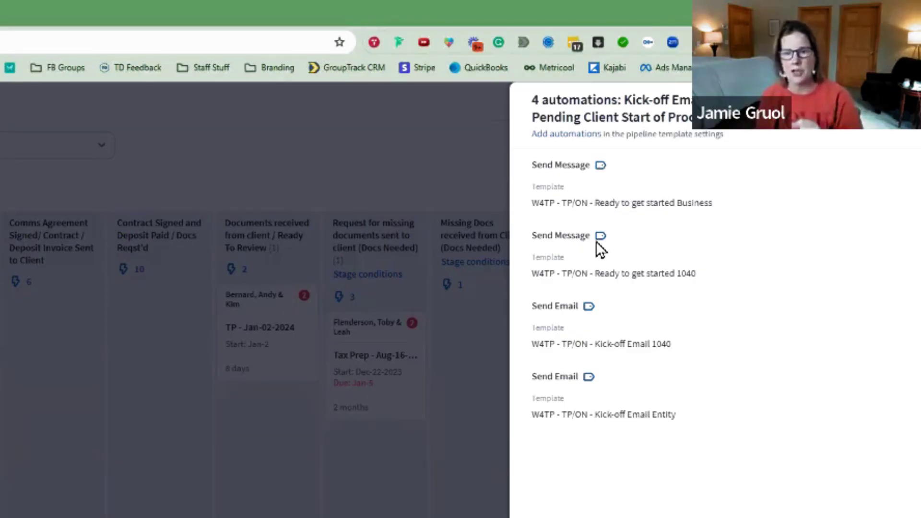
{"action": "mouse_move", "coordinate": [603, 236]}
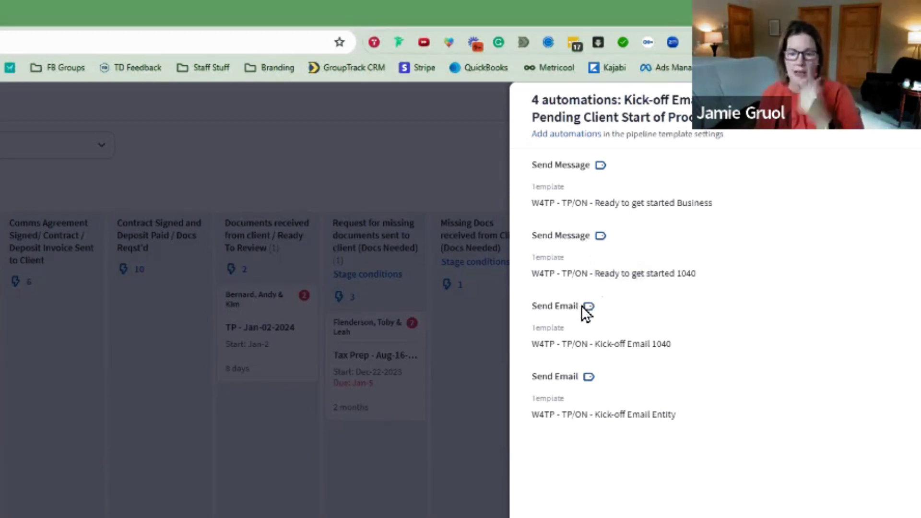
{"action": "mouse_move", "coordinate": [583, 307]}
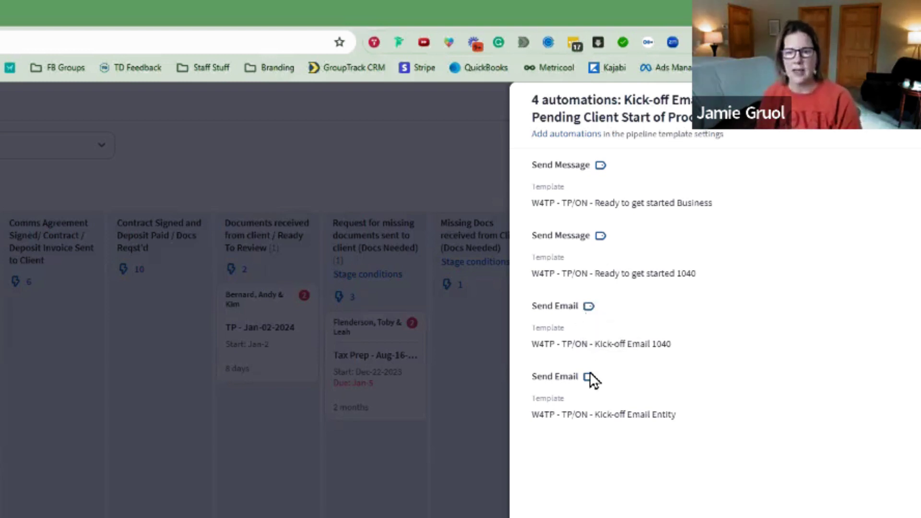
{"action": "mouse_move", "coordinate": [590, 381]}
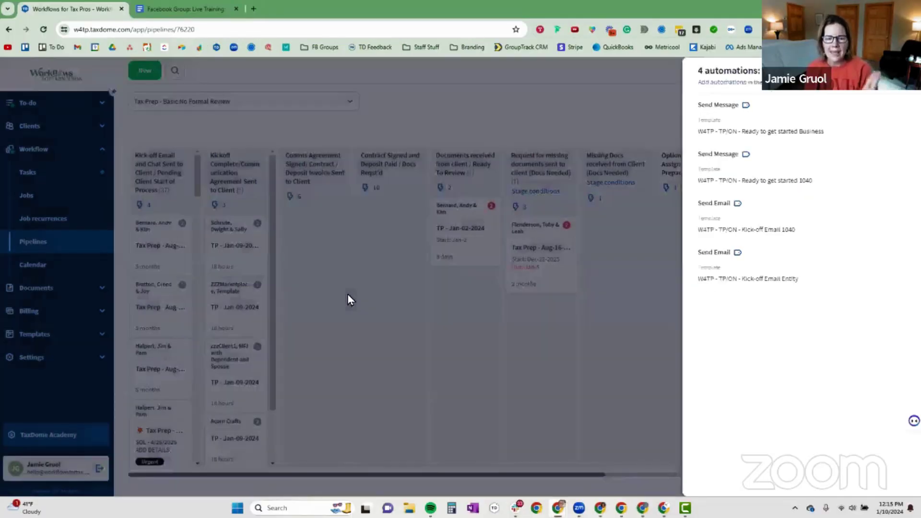
Check the Docs Needed condition on 'Request for missing documents', closing both panels afterwards
{"action": "left_click", "coordinate": [347, 295]}
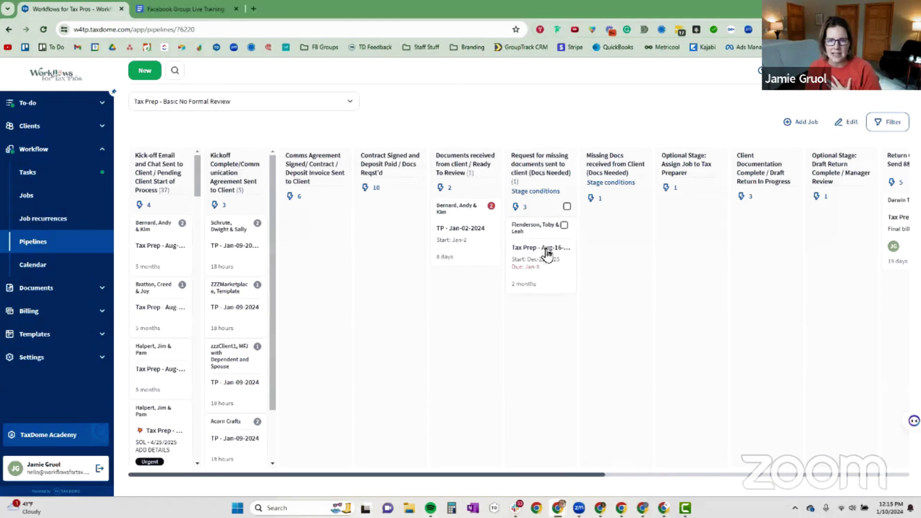
{"action": "left_click", "coordinate": [541, 191]}
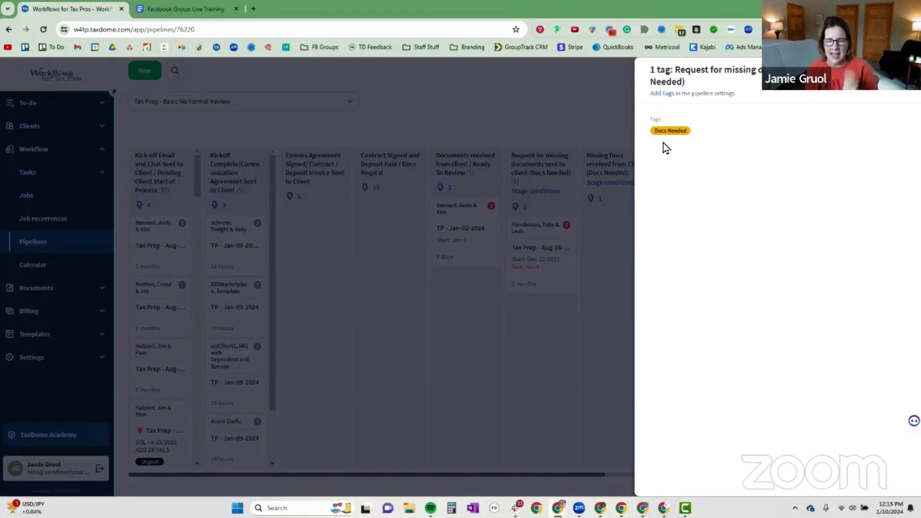
{"action": "left_click", "coordinate": [527, 155]}
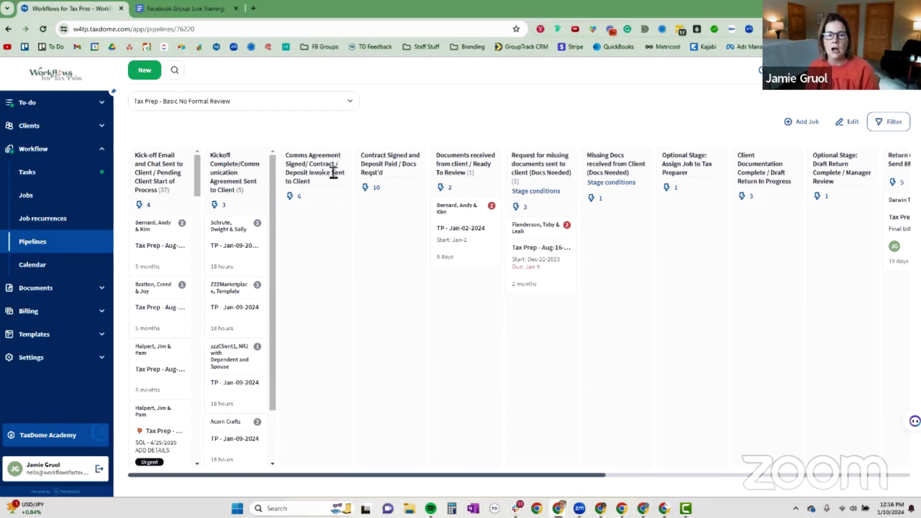
{"action": "left_click", "coordinate": [370, 189]}
{"action": "left_click", "coordinate": [369, 187]}
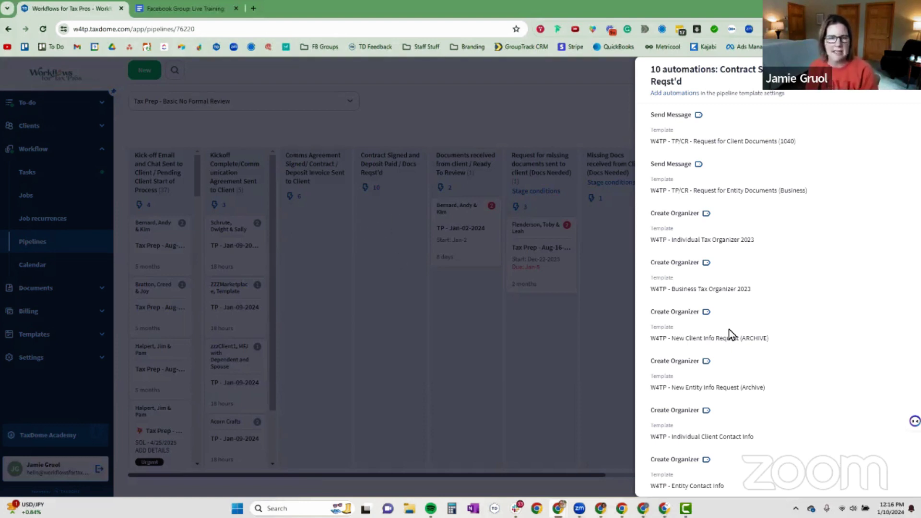
{"action": "left_click", "coordinate": [372, 224]}
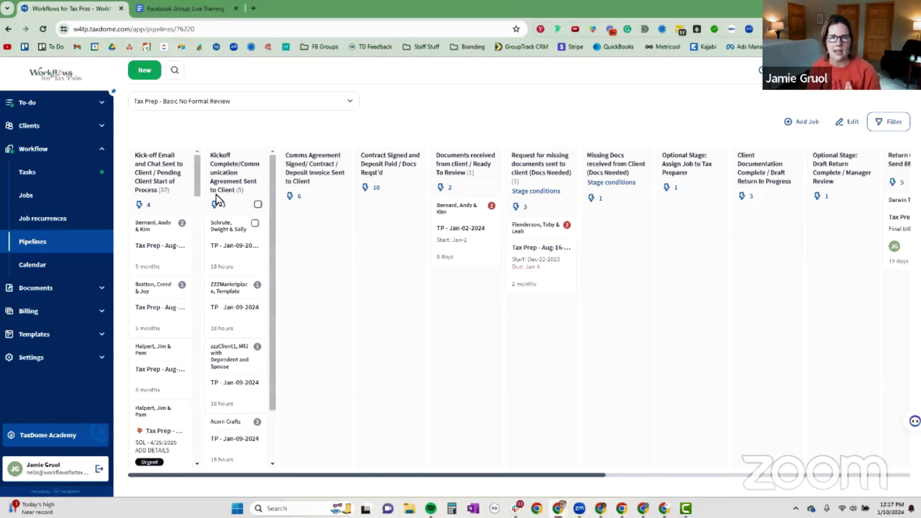
Scroll the pipeline board's first column down and back up
{"action": "scroll", "coordinate": [164, 183], "scroll_direction": "down", "scroll_amount": 2}
{"action": "scroll", "coordinate": [153, 189], "scroll_direction": "up", "scroll_amount": 2}
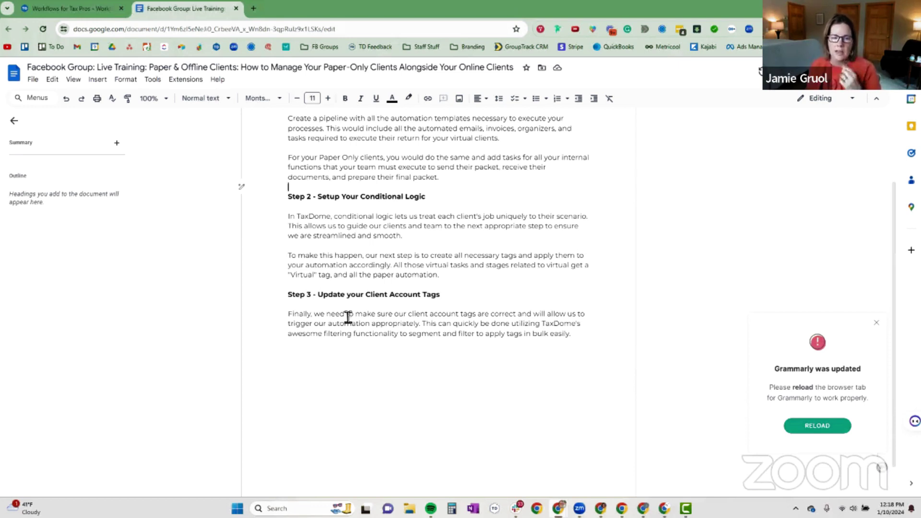
Highlight the Step 3 paragraph about filtering clients and applying account tags in bulk
{"action": "left_click_drag", "start_coordinate": [346, 316], "coordinate": [586, 338]}
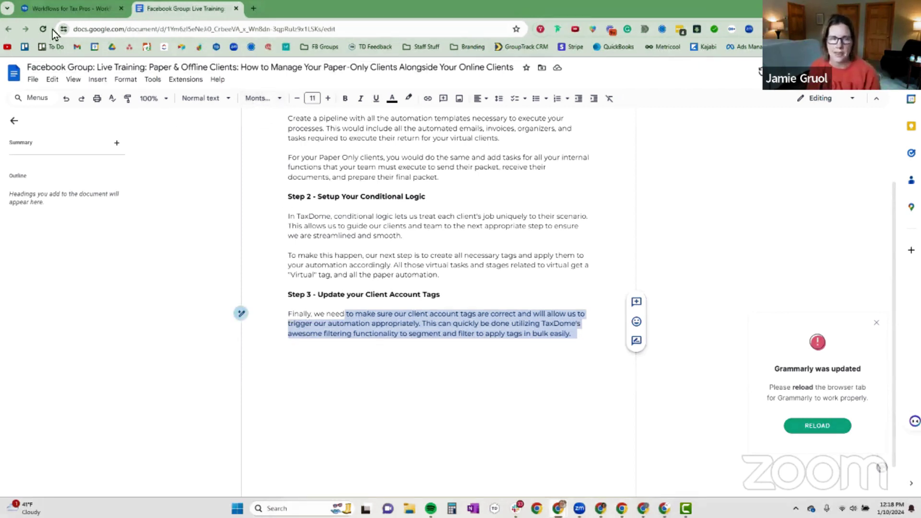
Return to TaxDome and switch to the Tax Prep 2023 Appointments pipeline
{"action": "left_click", "coordinate": [53, 7]}
{"action": "left_click", "coordinate": [165, 99]}
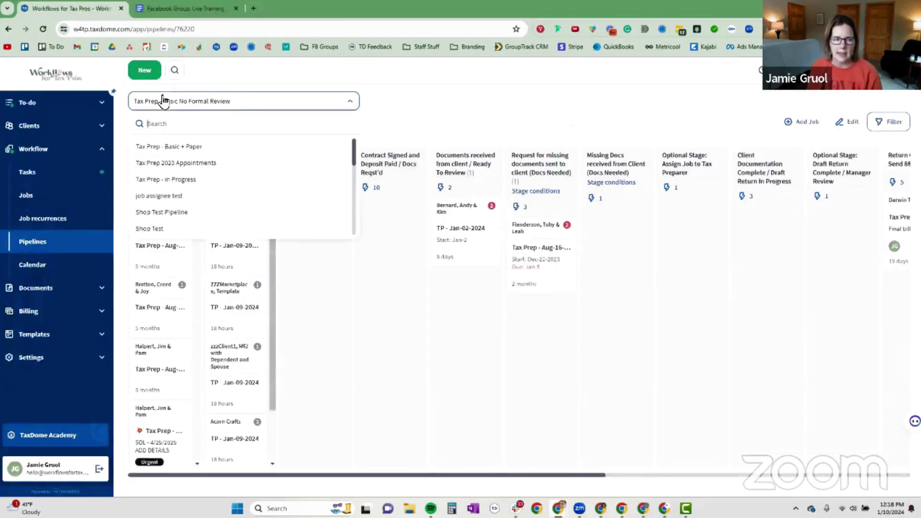
{"action": "left_click", "coordinate": [175, 163]}
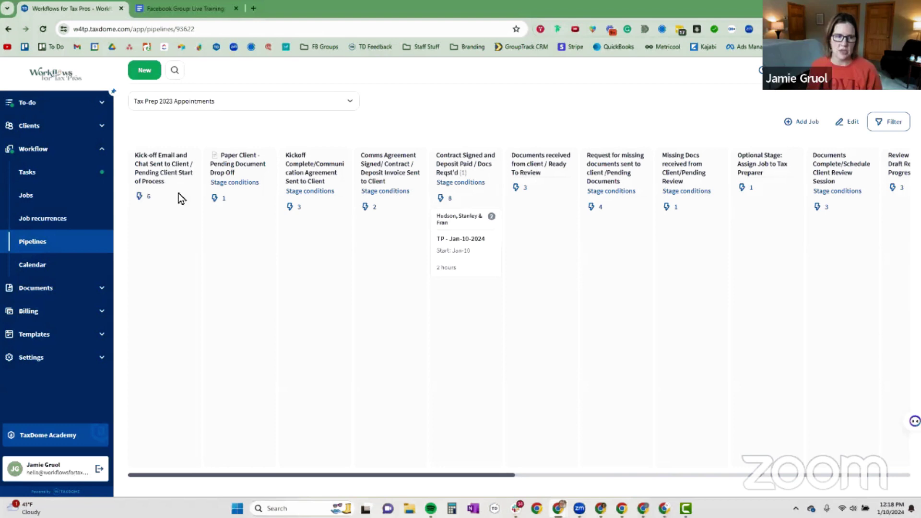
Show the kick-off stage's six automations and check their Virtual and Paper tags
{"action": "left_click", "coordinate": [139, 196]}
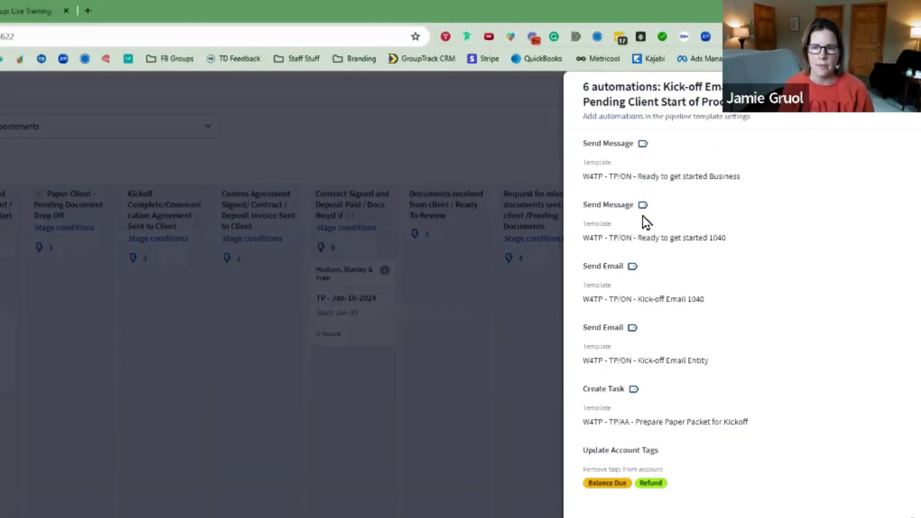
{"action": "mouse_move", "coordinate": [643, 145]}
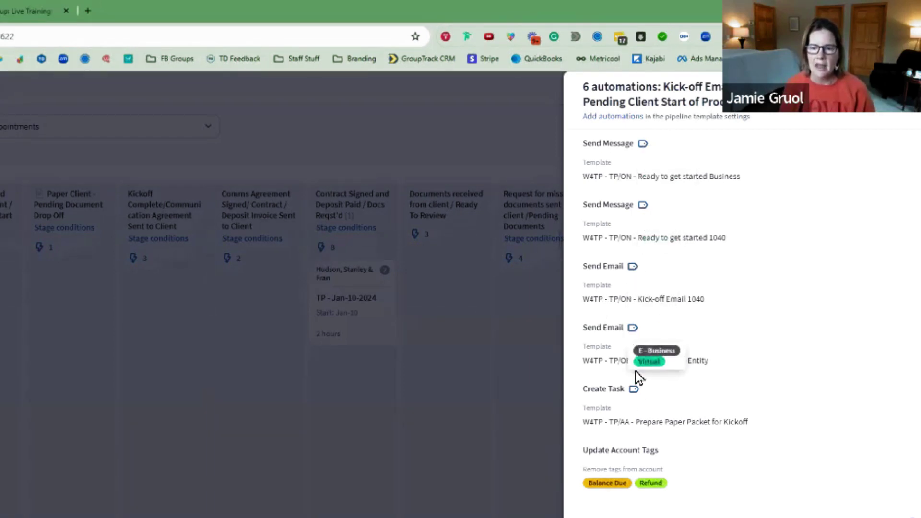
{"action": "mouse_move", "coordinate": [630, 391]}
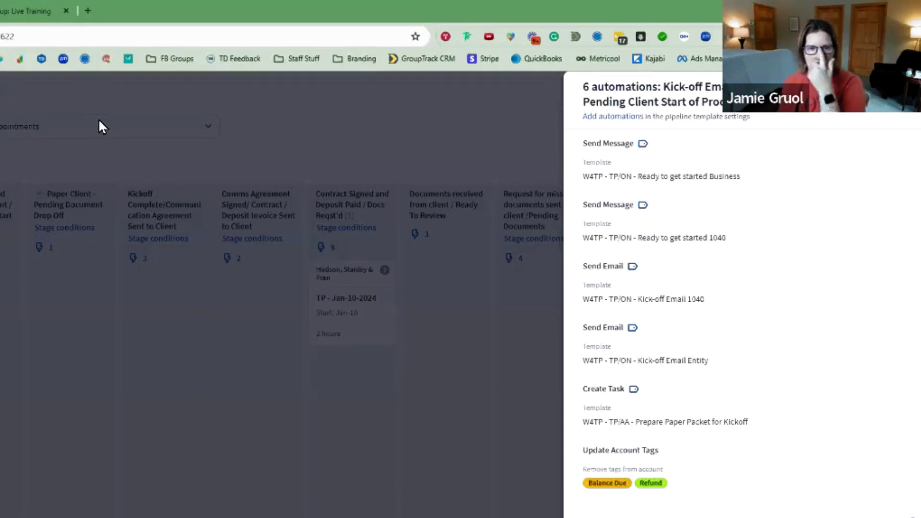
Filter the client Accounts list to tags 'is not' Paper
{"action": "left_click", "coordinate": [192, 142]}
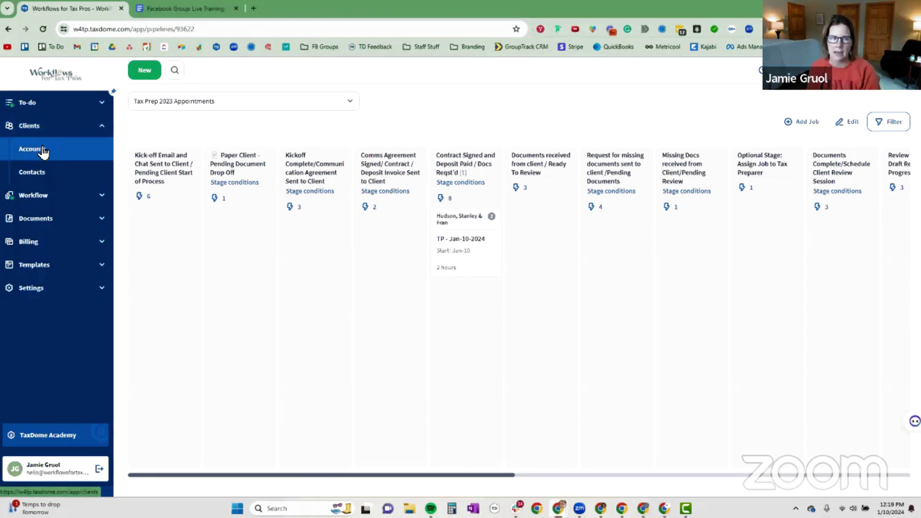
{"action": "left_click", "coordinate": [43, 150]}
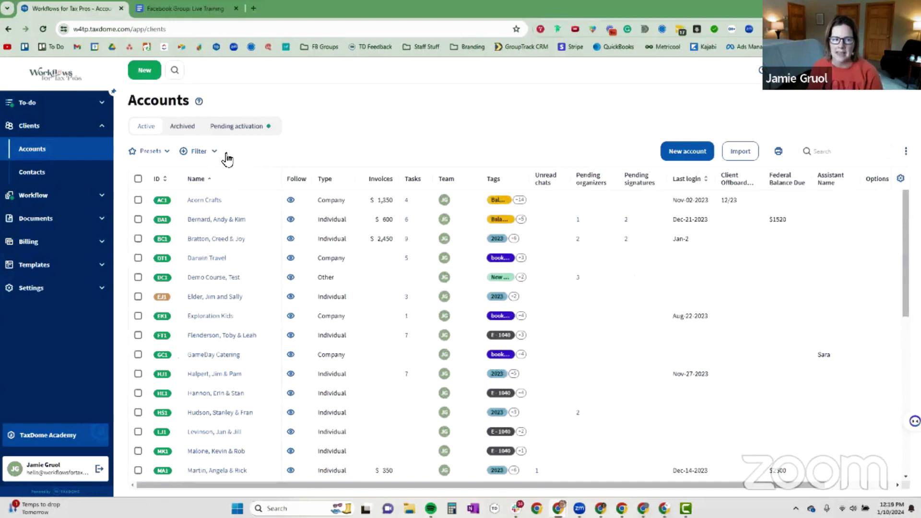
{"action": "left_click", "coordinate": [213, 152]}
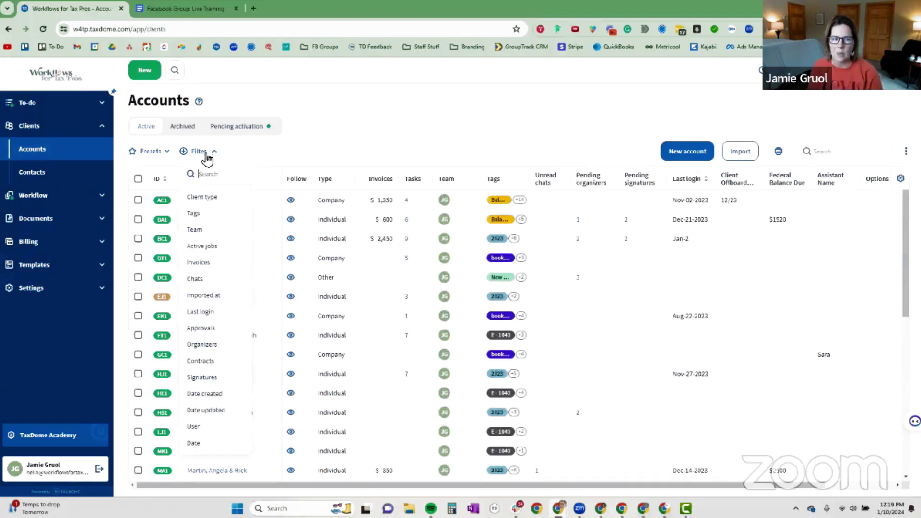
{"action": "left_click", "coordinate": [202, 216]}
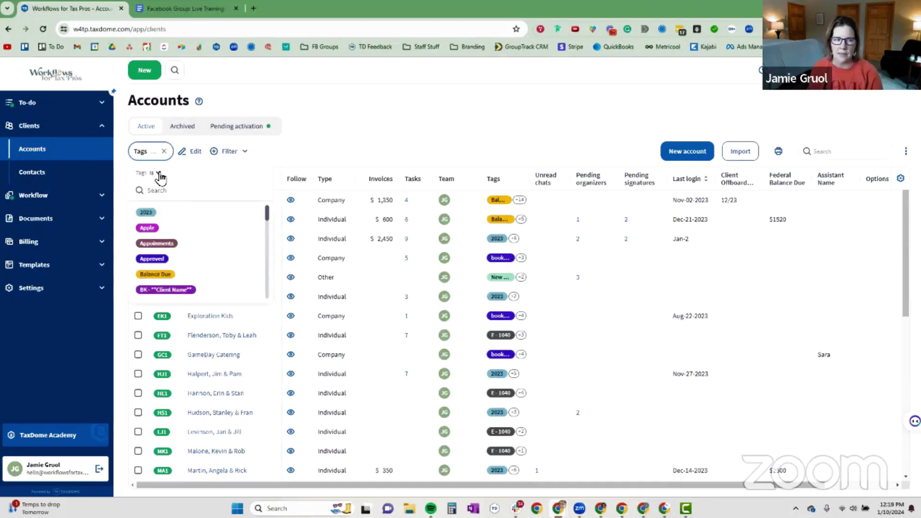
{"action": "type", "text": "p"}
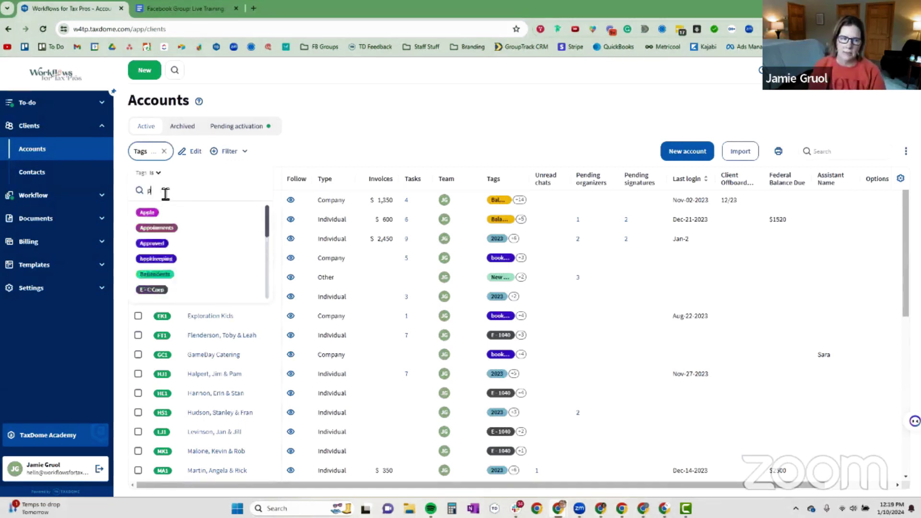
{"action": "type", "text": "aper"}
{"action": "left_click", "coordinate": [196, 214]}
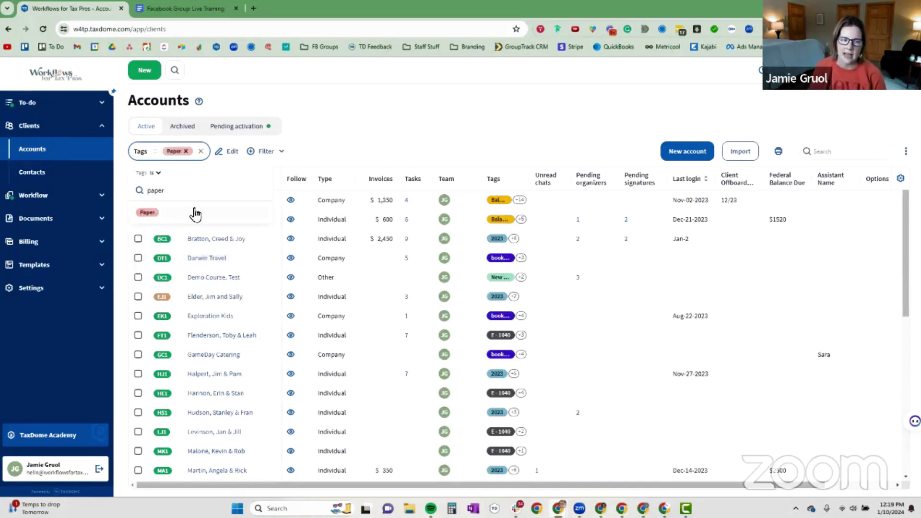
{"action": "left_click", "coordinate": [163, 173]}
{"action": "left_click", "coordinate": [175, 212]}
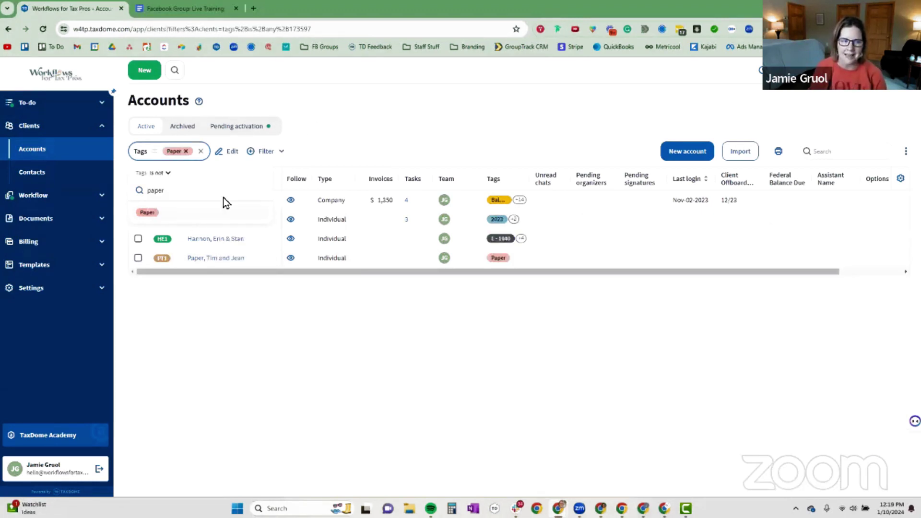
{"action": "left_click", "coordinate": [358, 134]}
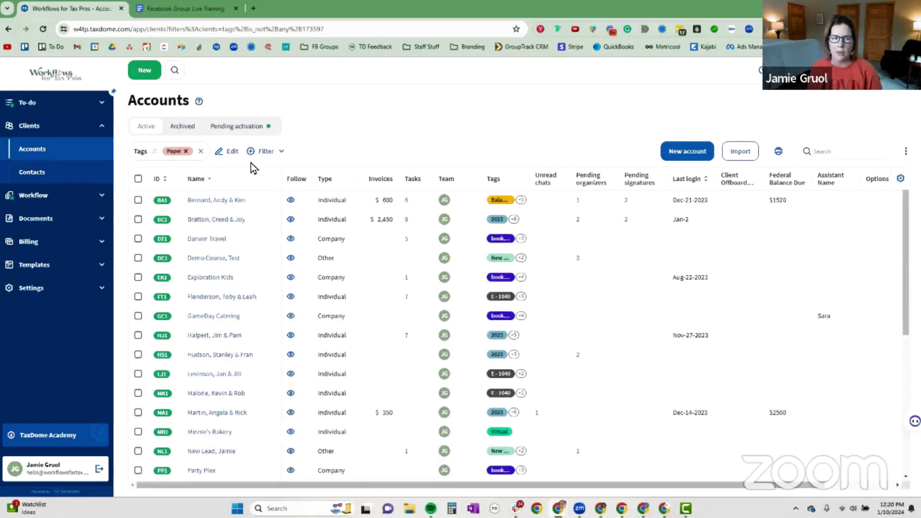
Select all 29 non-Paper accounts for Manage Tags, then return to the Tax Prep 2023 Appointments board
{"action": "left_click", "coordinate": [138, 179]}
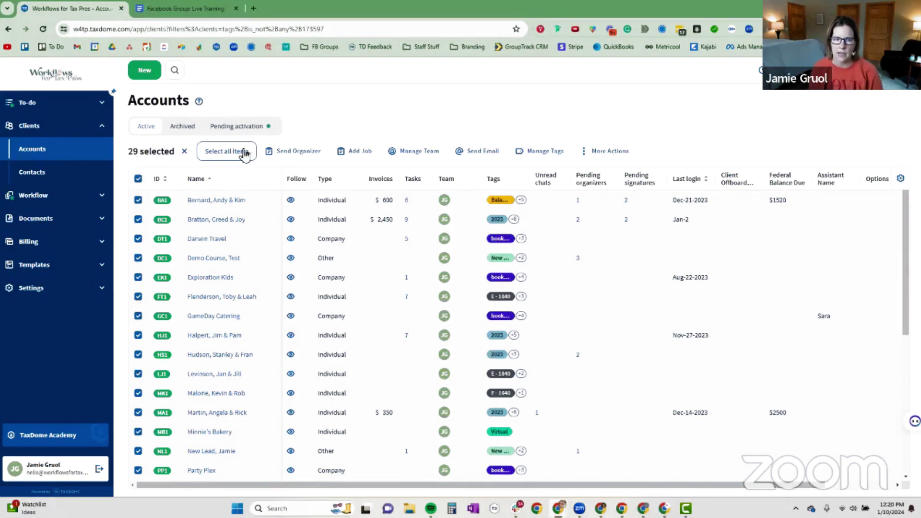
{"action": "left_click", "coordinate": [546, 153]}
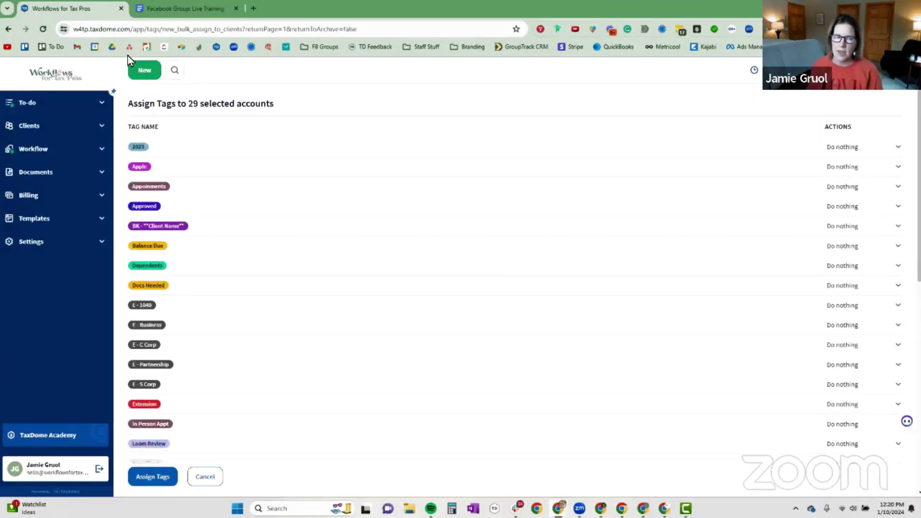
{"action": "right_click", "coordinate": [8, 29]}
{"action": "left_click", "coordinate": [28, 94]}
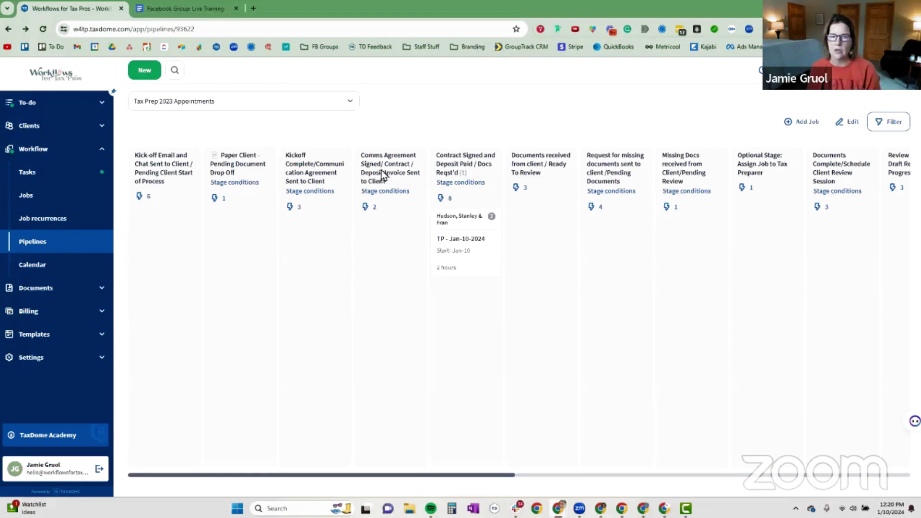
{"action": "scroll", "coordinate": [532, 221], "scroll_direction": "right", "scroll_amount": 5}
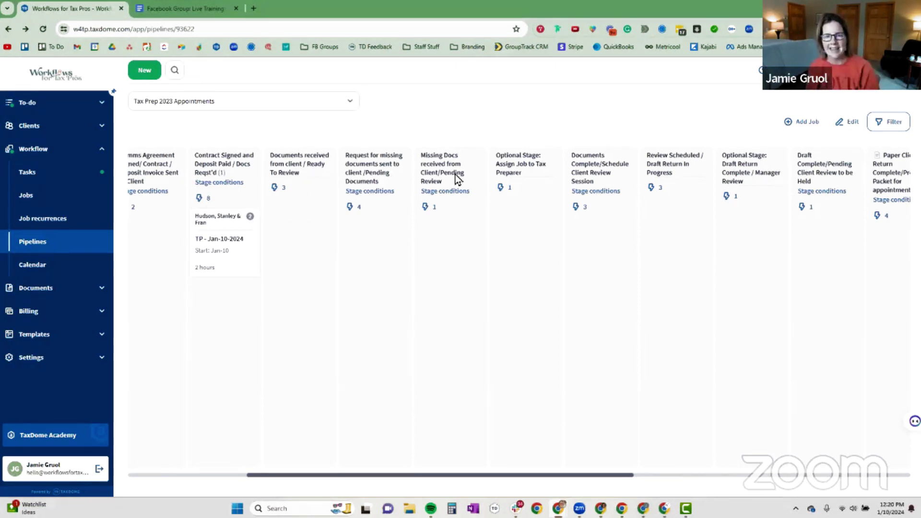
{"action": "scroll", "coordinate": [520, 147], "scroll_direction": "right", "scroll_amount": 4}
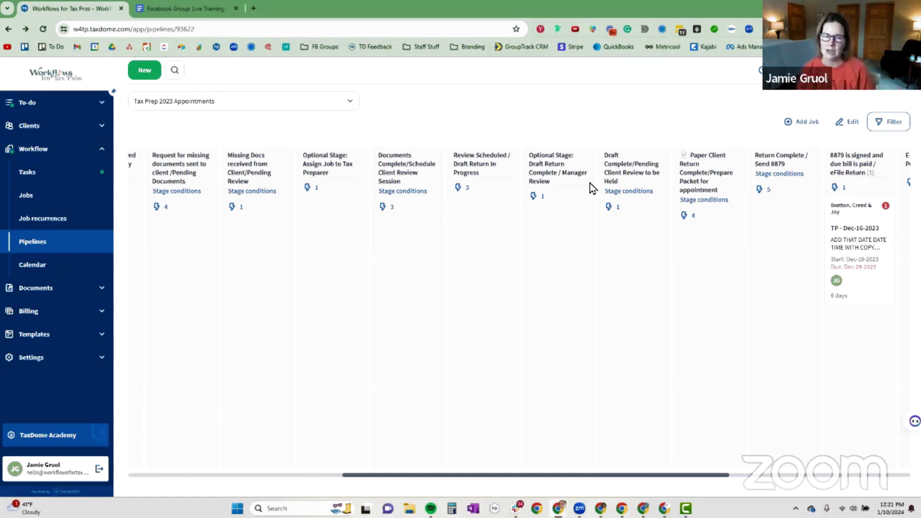
Open Templates > Marketplace to browse pipelines like the W4TP Signature Pipeline ($997.00)
{"action": "left_click", "coordinate": [34, 334]}
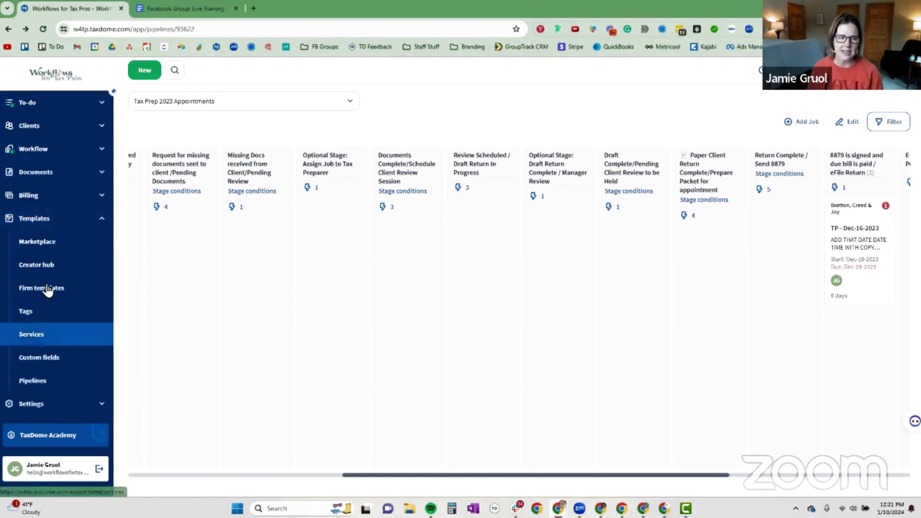
{"action": "left_click", "coordinate": [36, 246]}
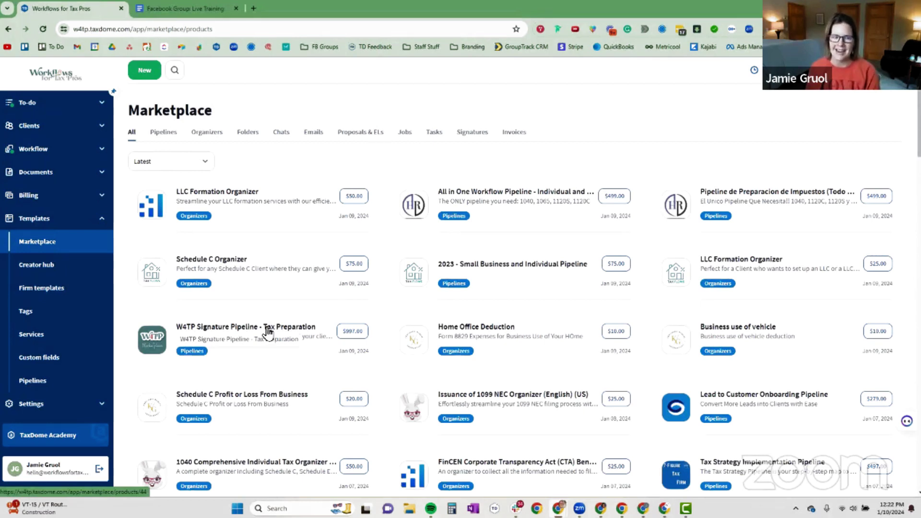
Open the W4TP Signature Pipeline - Tax Preparation card and review its $997.00 product page description
{"action": "left_click", "coordinate": [268, 329]}
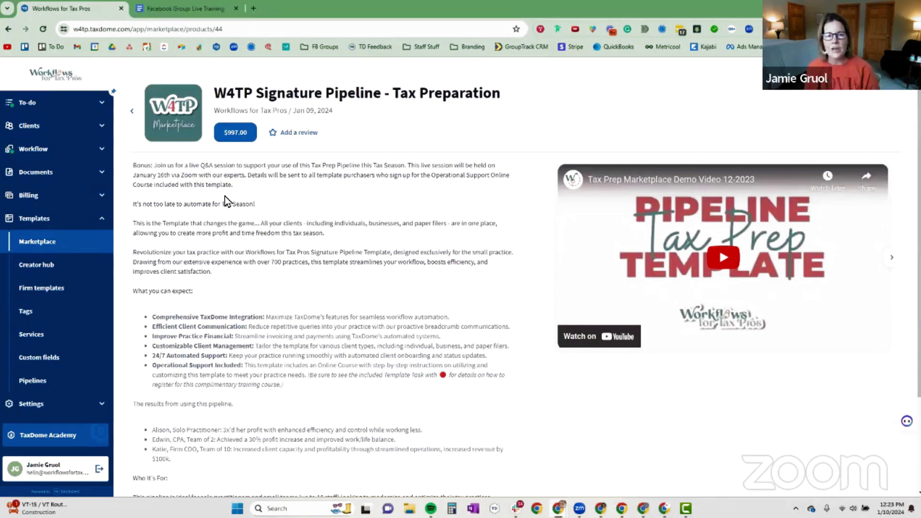
{"action": "scroll", "coordinate": [432, 311], "scroll_direction": "down", "scroll_amount": 1}
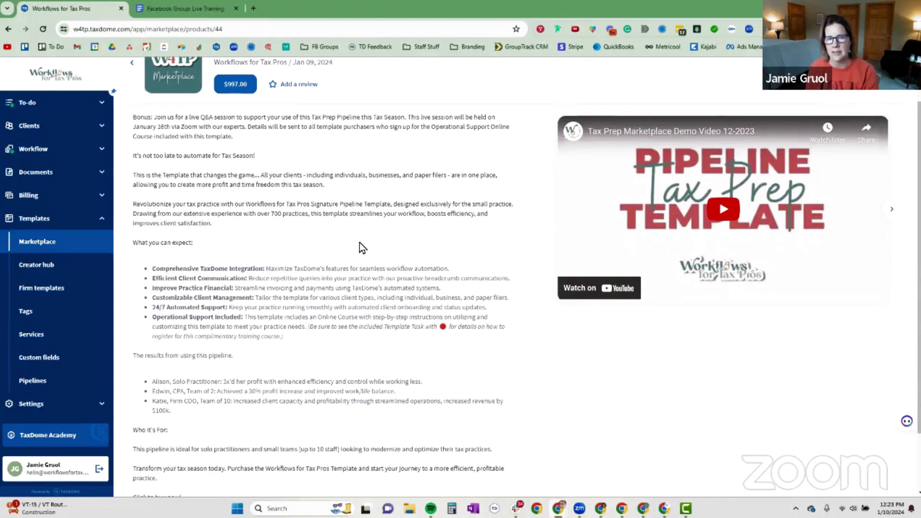
{"action": "scroll", "coordinate": [360, 244], "scroll_direction": "up", "scroll_amount": 1}
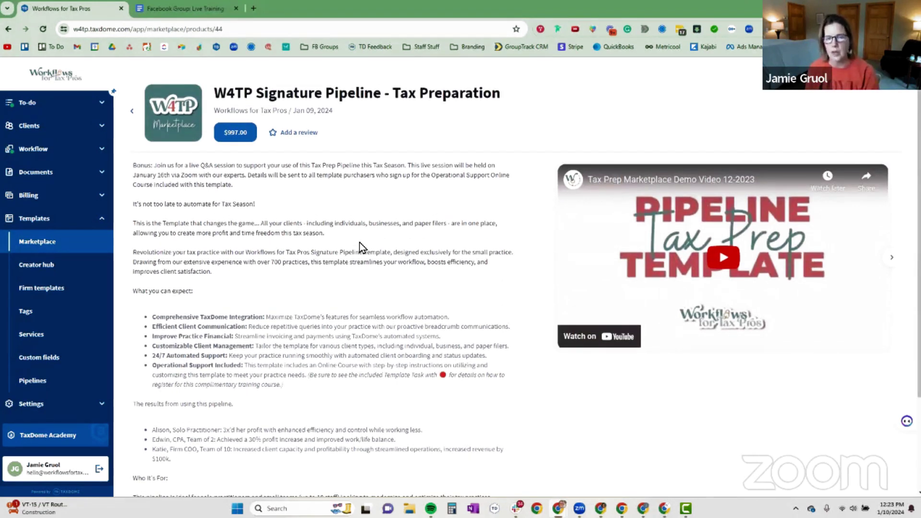